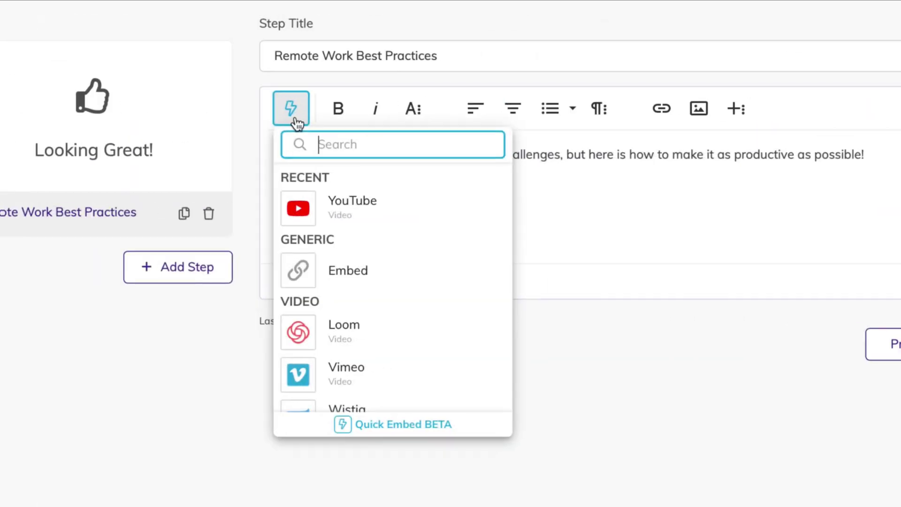
- Embed a YouTube video from the pasted youtu.be share link into the step
left_click(395, 215)
key("ctrl+v")
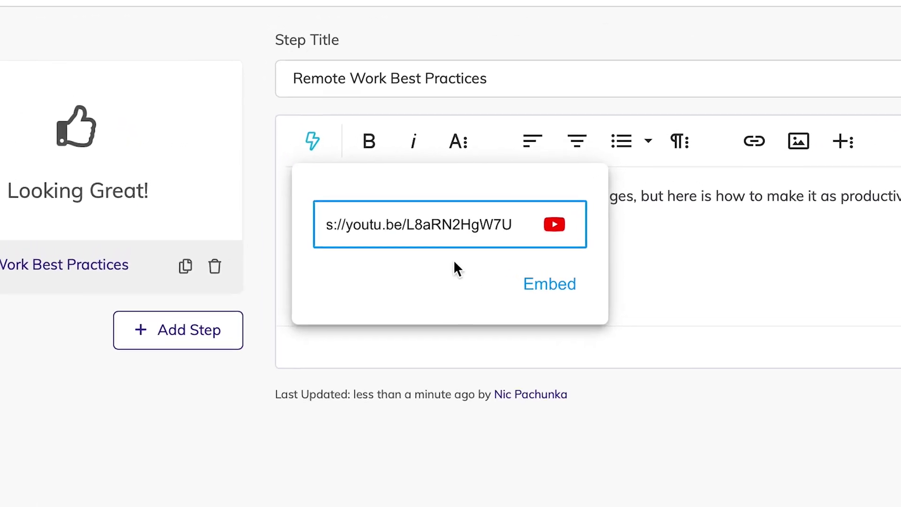
left_click(553, 288)
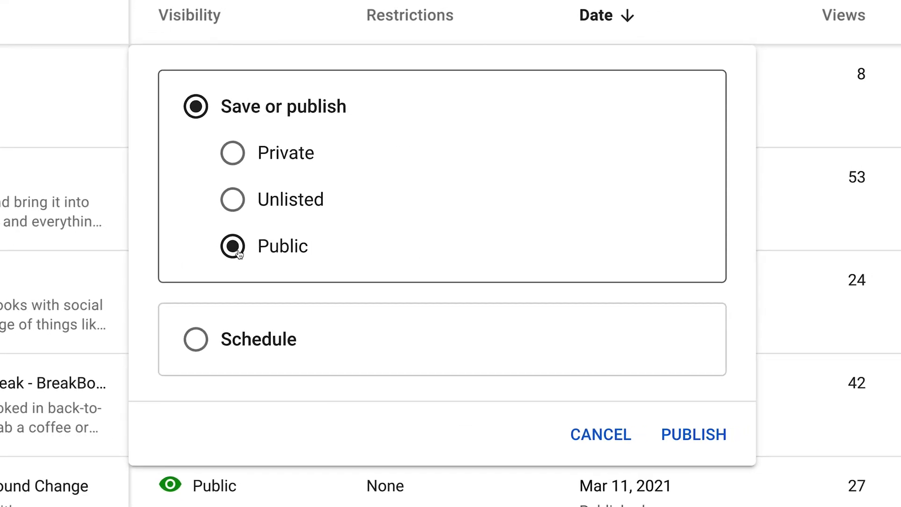
- Switch the video's pending visibility from Public to Private, then to Unlisted
left_click(233, 154)
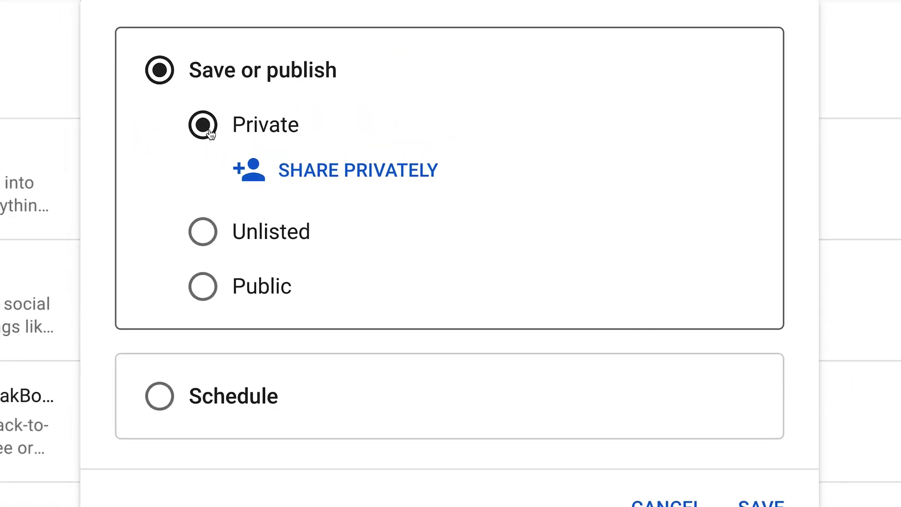
left_click(215, 238)
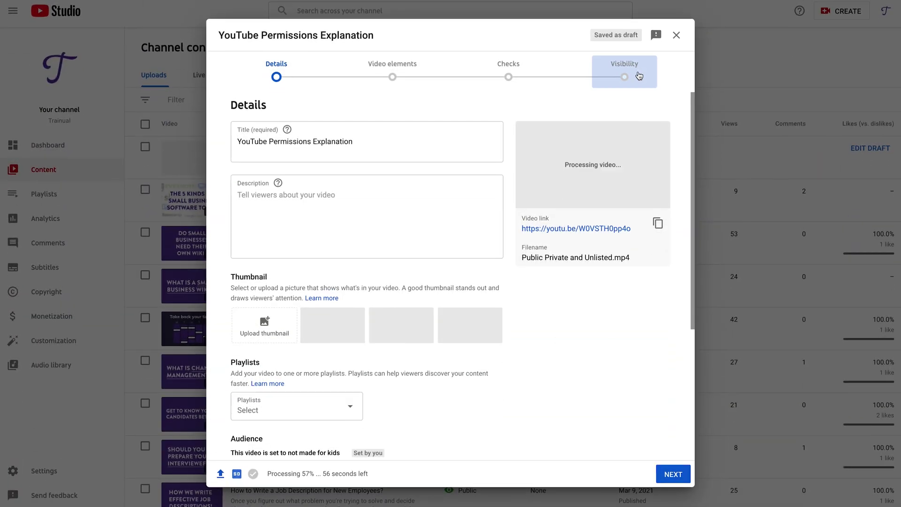
- Set the upload's visibility to Unlisted in the Visibility step and save it
left_click(639, 75)
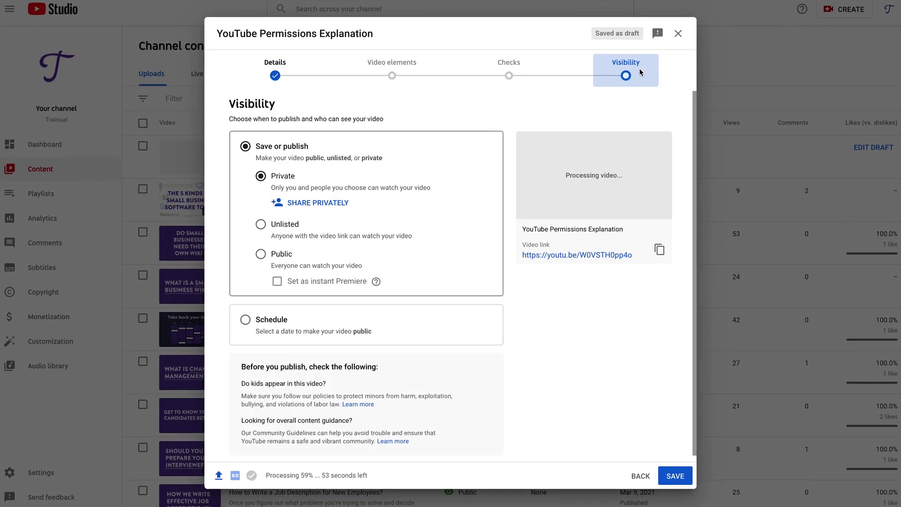
left_click(261, 224)
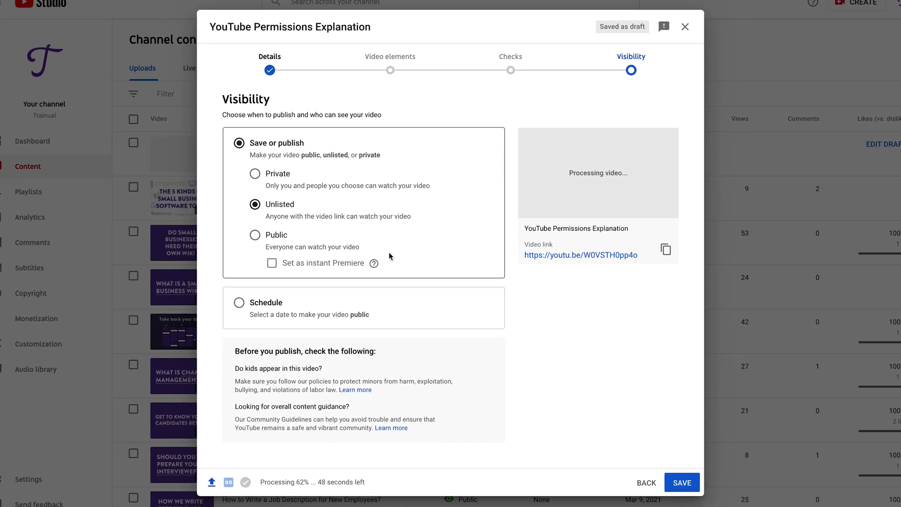
left_click(679, 482)
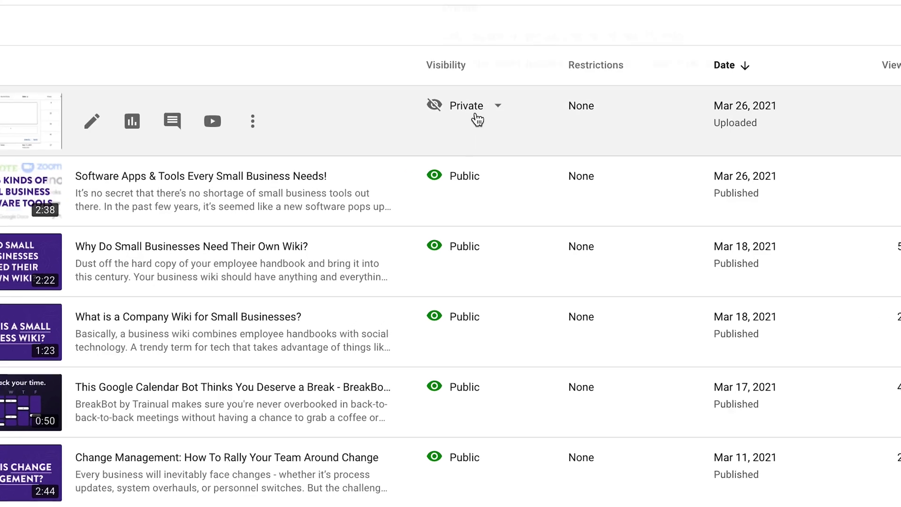
- Change the video from Private to Unlisted in the content list and save
left_click(476, 108)
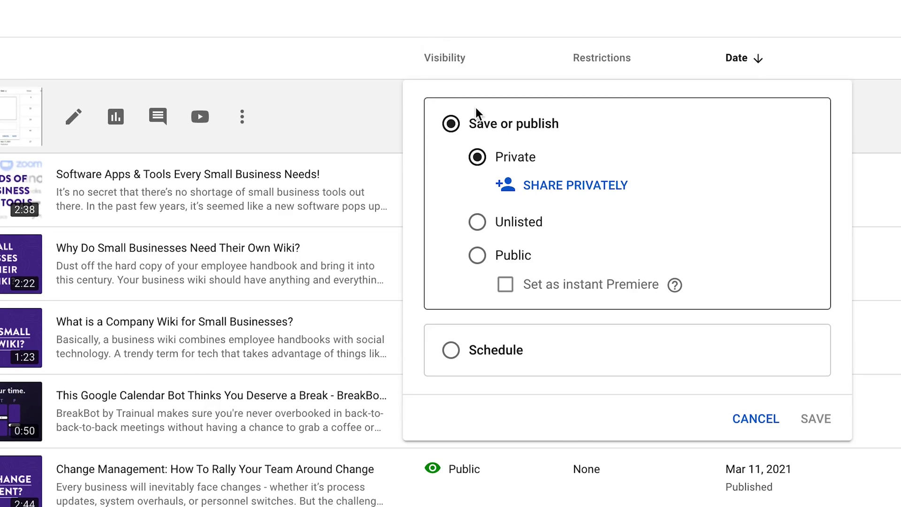
left_click(477, 223)
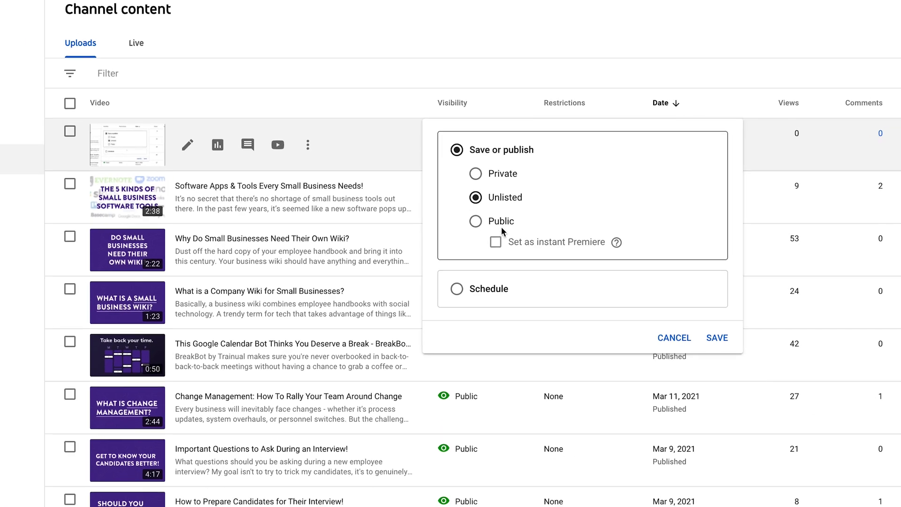
left_click(669, 314)
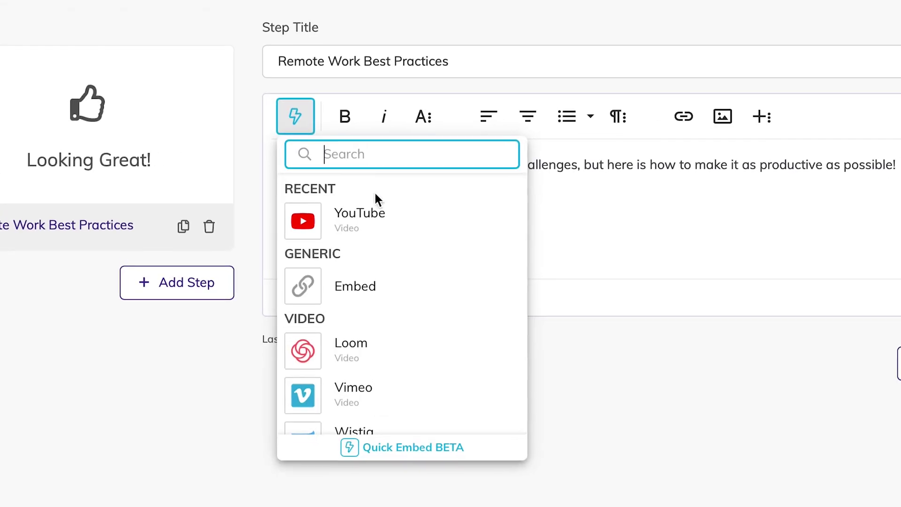
- Embed the unlisted video's youtu.be link via Quick Embed's YouTube option
left_click(377, 207)
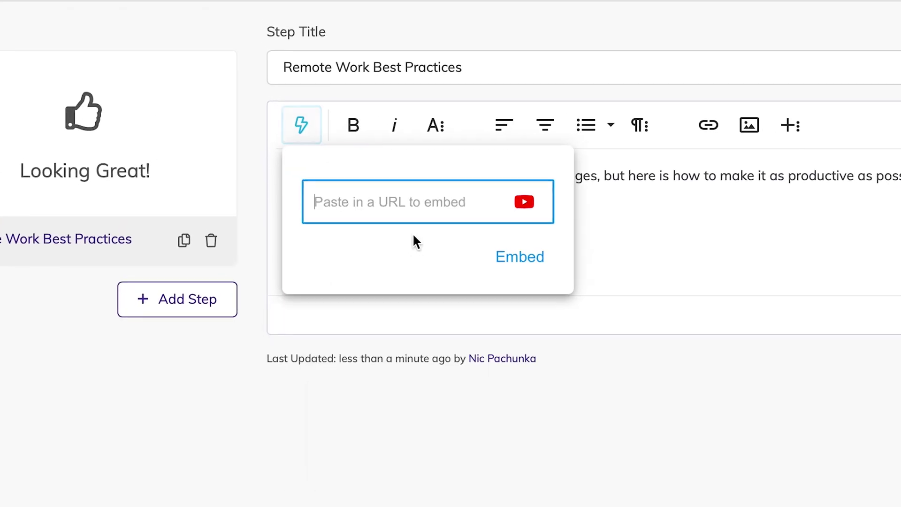
type("https://youtu.be/L8aRN2HgW7U")
left_click(518, 258)
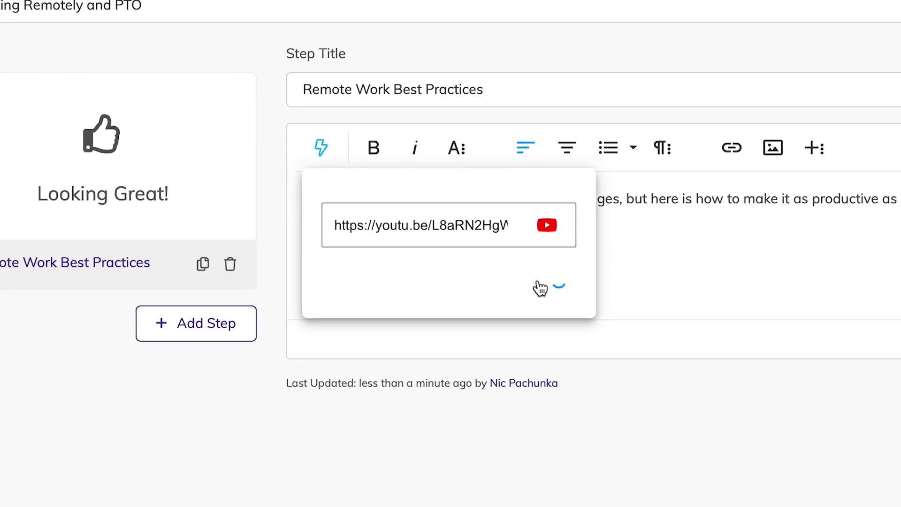